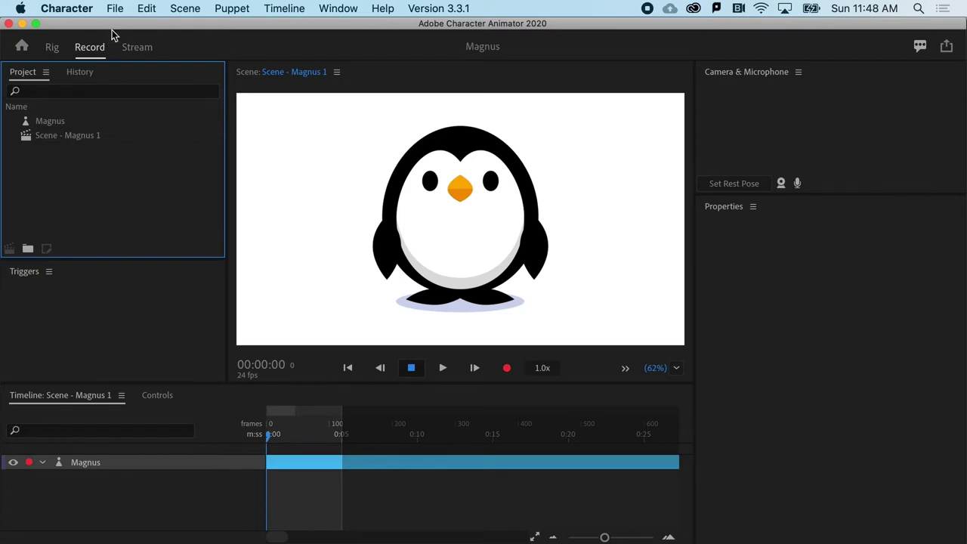
- Import Rob-Source.ai from Project Files through File > Import to create a Rob-Source puppet
left_click(116, 10)
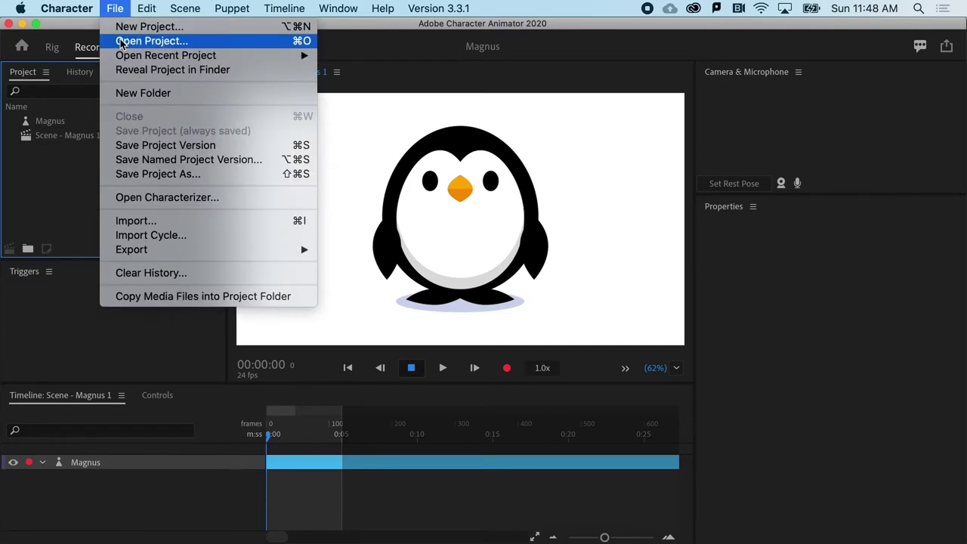
left_click(143, 222)
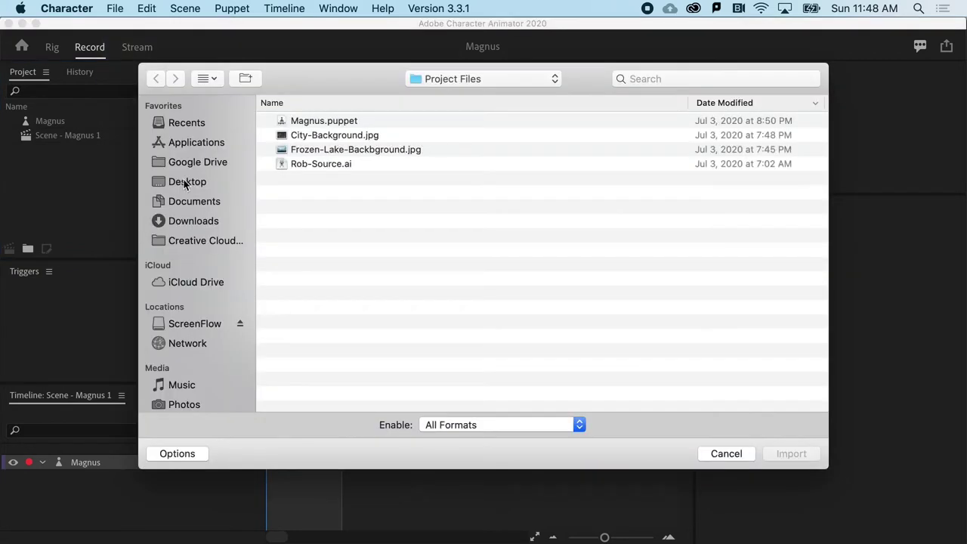
left_click(340, 166)
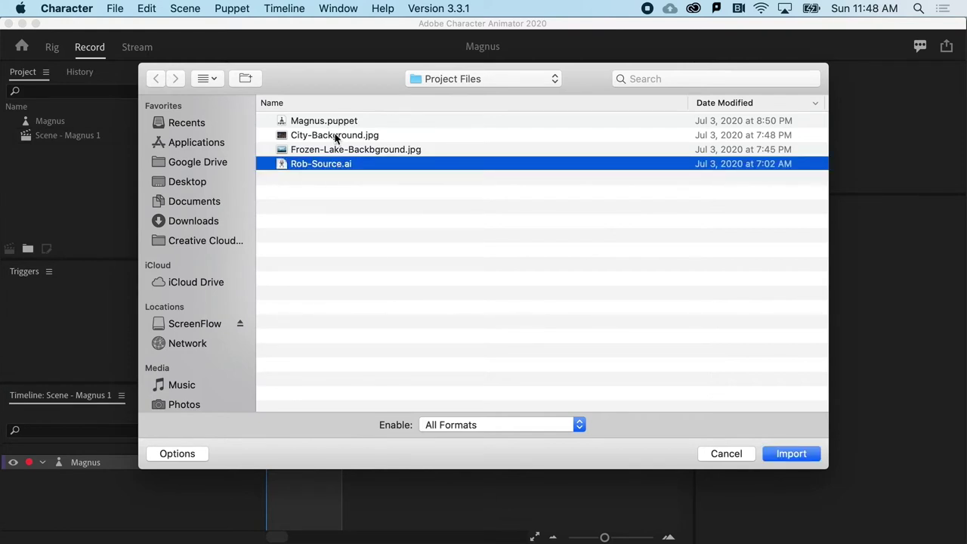
left_click(782, 453)
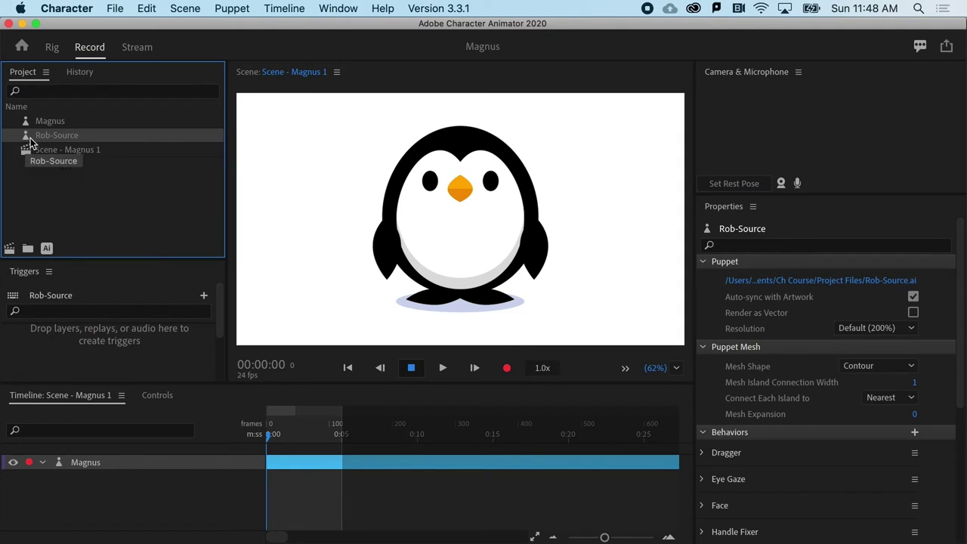
- Add Rob-Source to the scene timeline and delete the Magnus track
left_click_drag(28, 142, 436, 239)
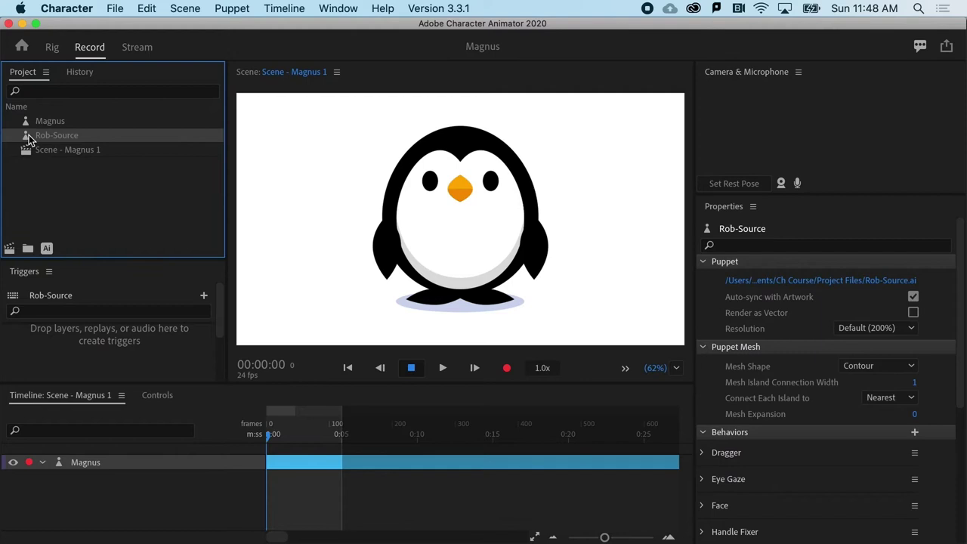
left_click_drag(28, 136, 124, 453)
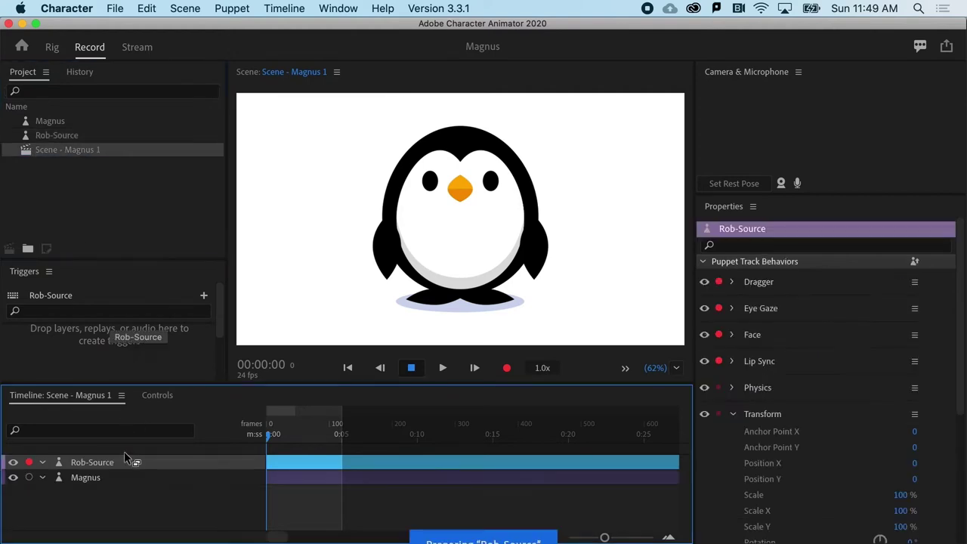
left_click(91, 481)
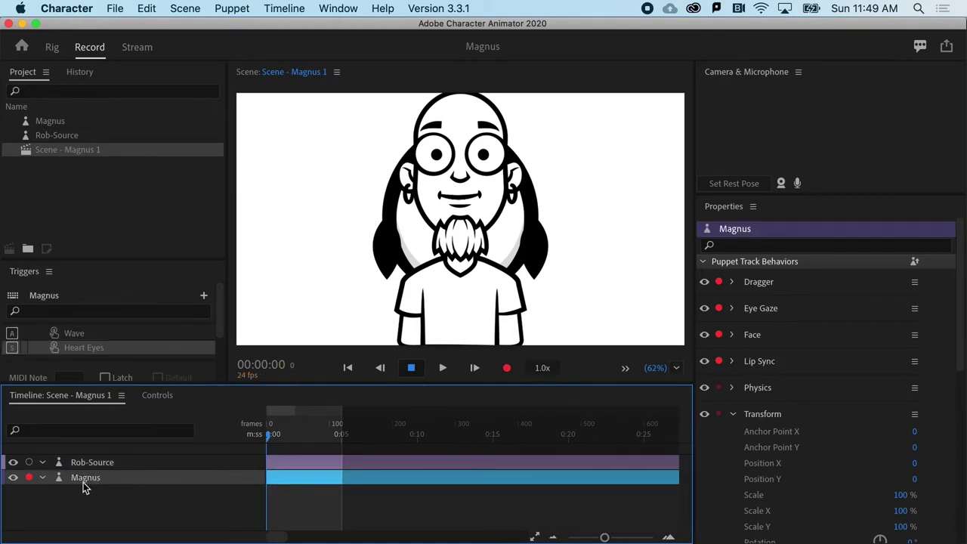
key("Delete")
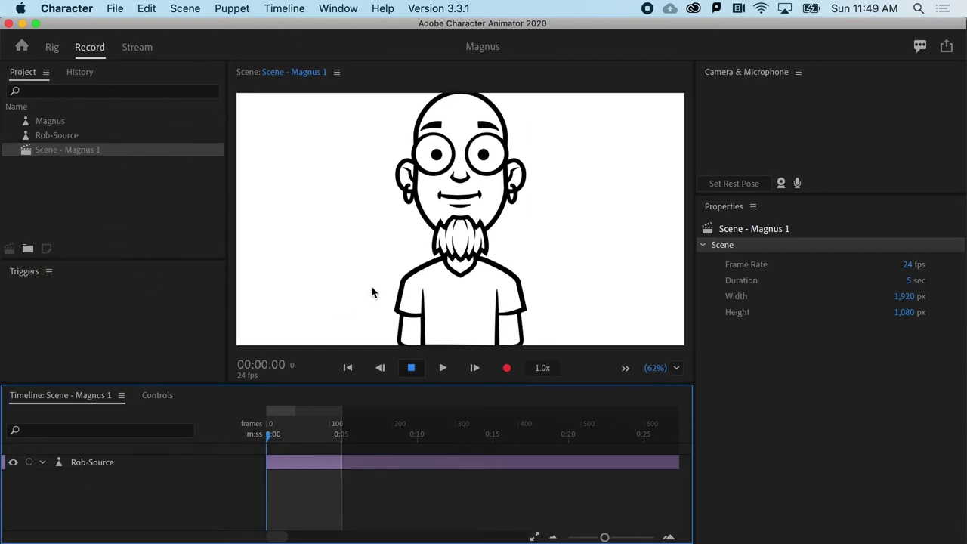
- Turn on camera input and arm the Rob-Source track for face tracking
left_click(780, 184)
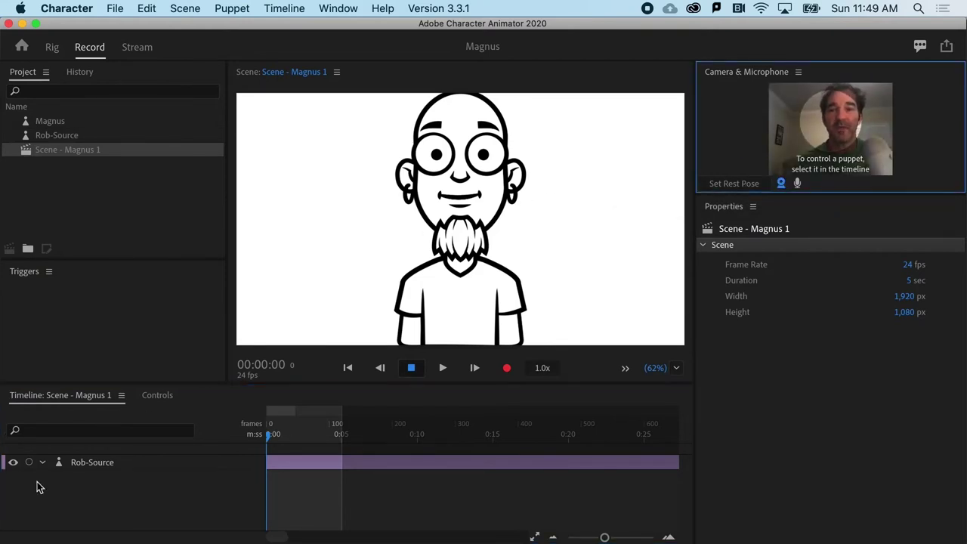
left_click(96, 466)
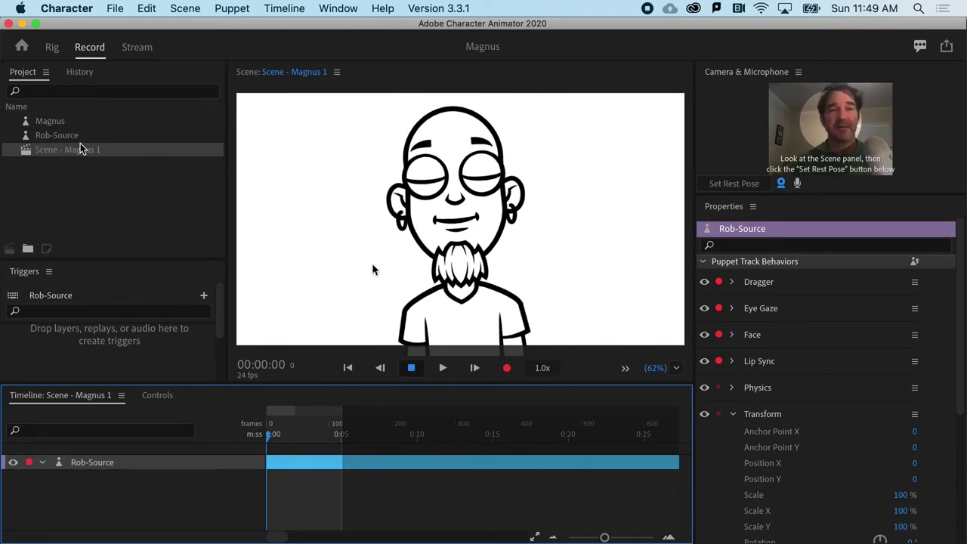
- Open Magnus in the Rig workspace and inspect its body layer group
left_click(45, 121)
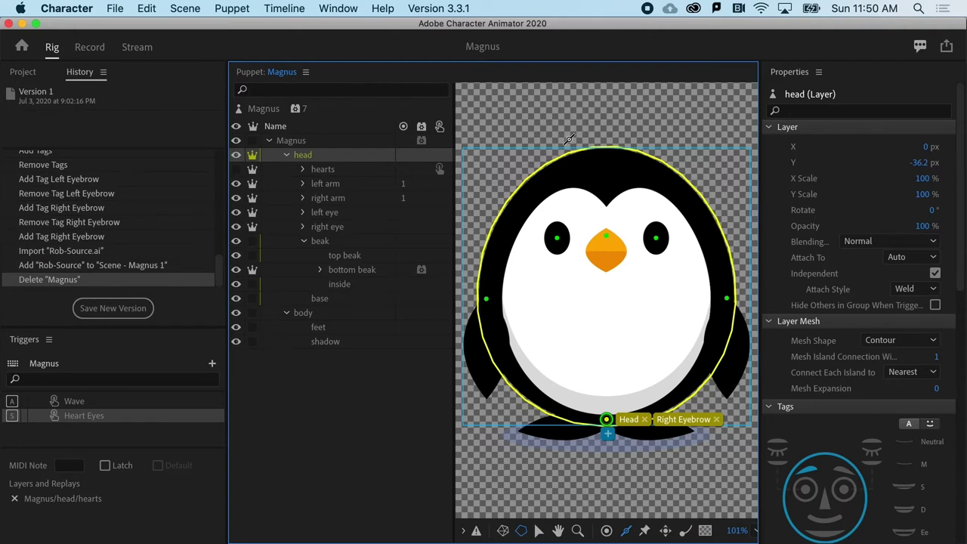
left_click(319, 314)
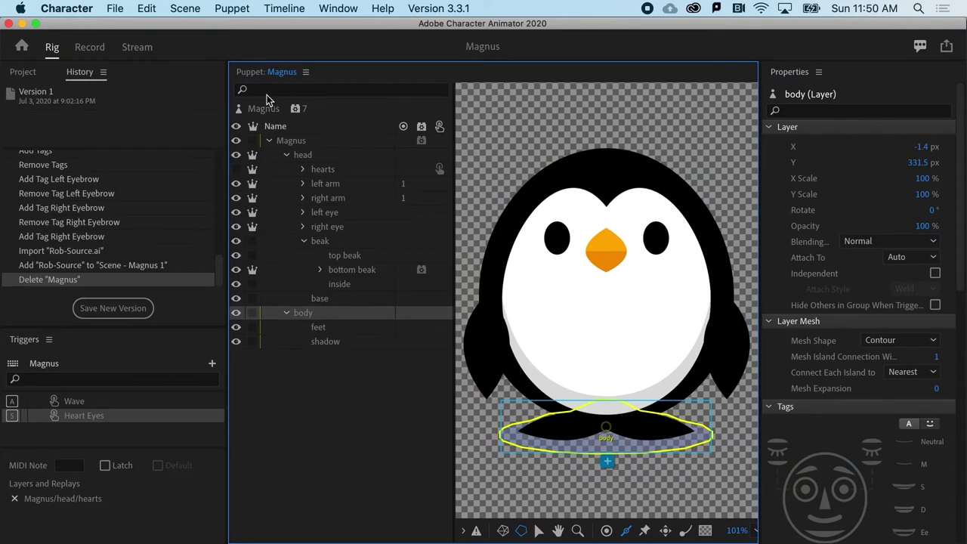
- Open Rob-Source for rigging and inspect its Rob and head layers
left_click(33, 70)
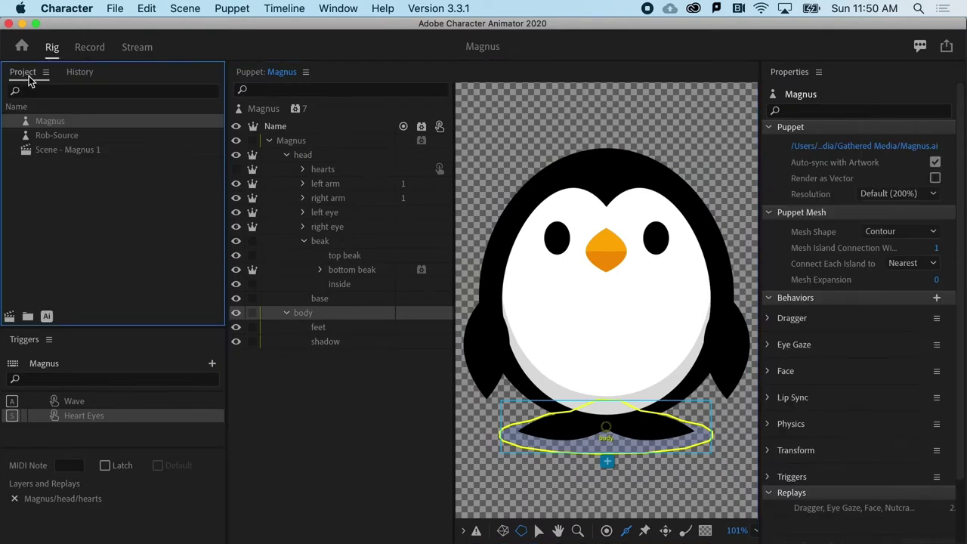
left_click(54, 136)
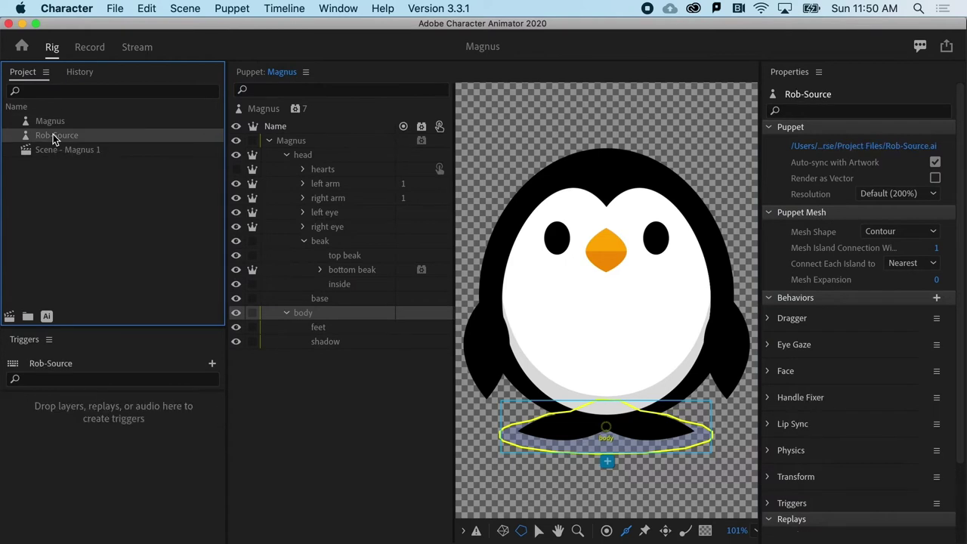
double_click(53, 136)
left_click(291, 141)
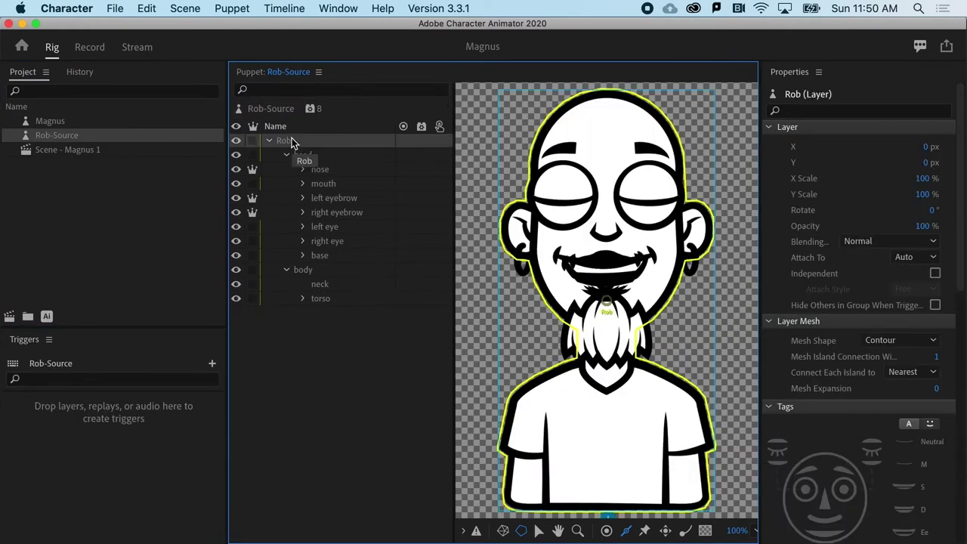
left_click(320, 157)
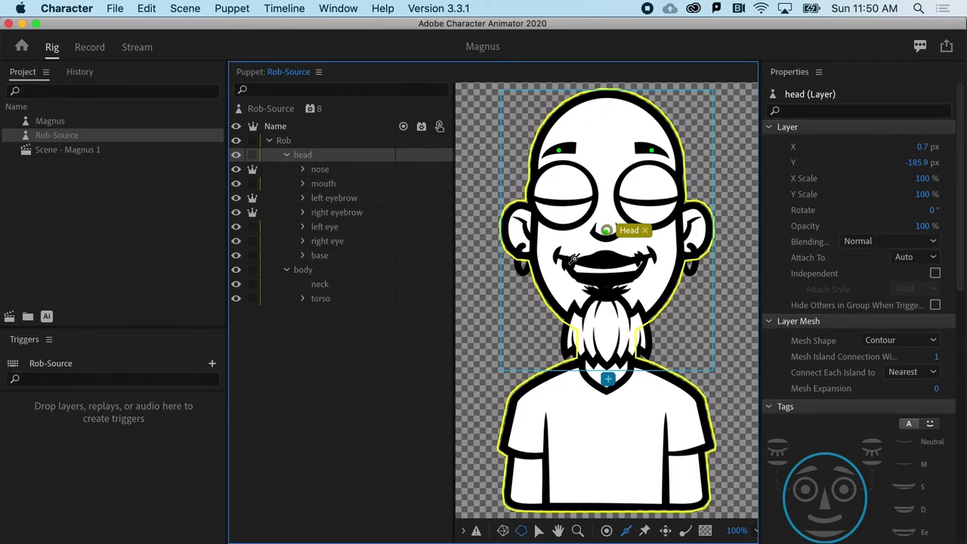
- Set Rob-Source's head layer to Independent and return to the Record view
left_click(444, 270)
left_click(303, 155)
left_click(252, 155)
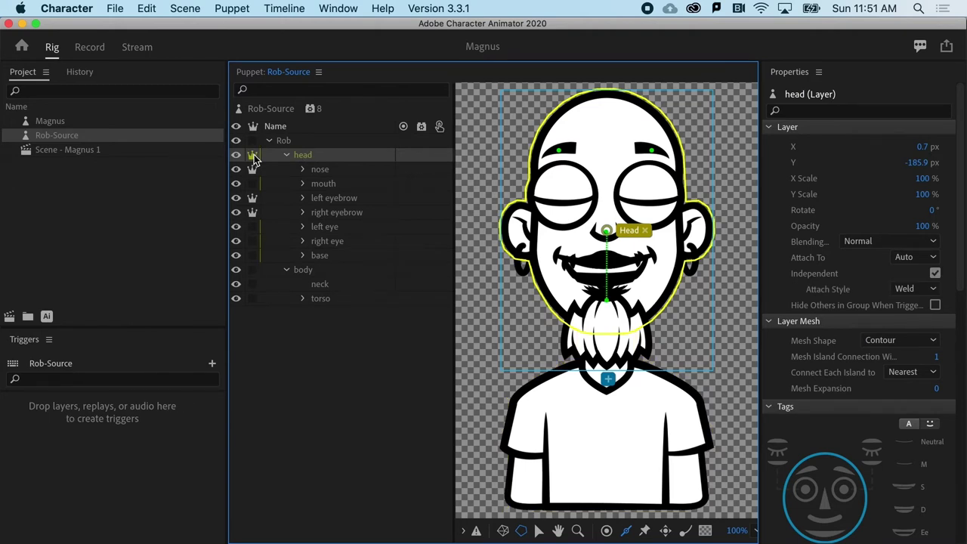
left_click(92, 48)
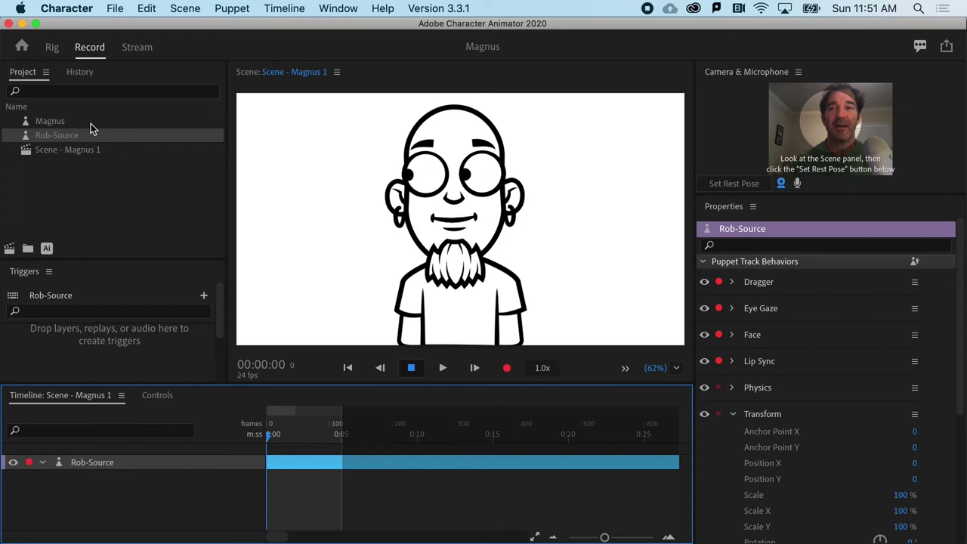
- Undo the head's Independent setting via History, then select Rob-Source in the Project panel
left_click(77, 73)
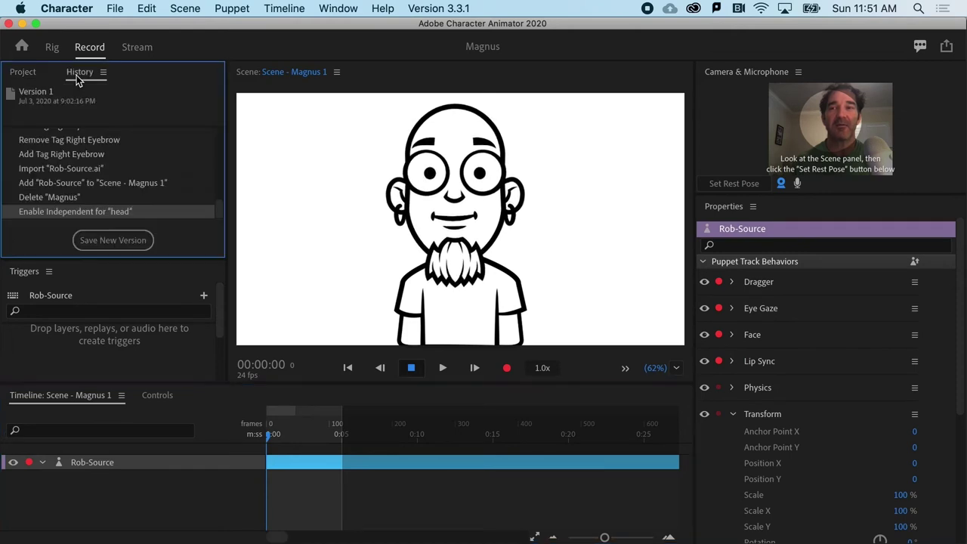
left_click(34, 200)
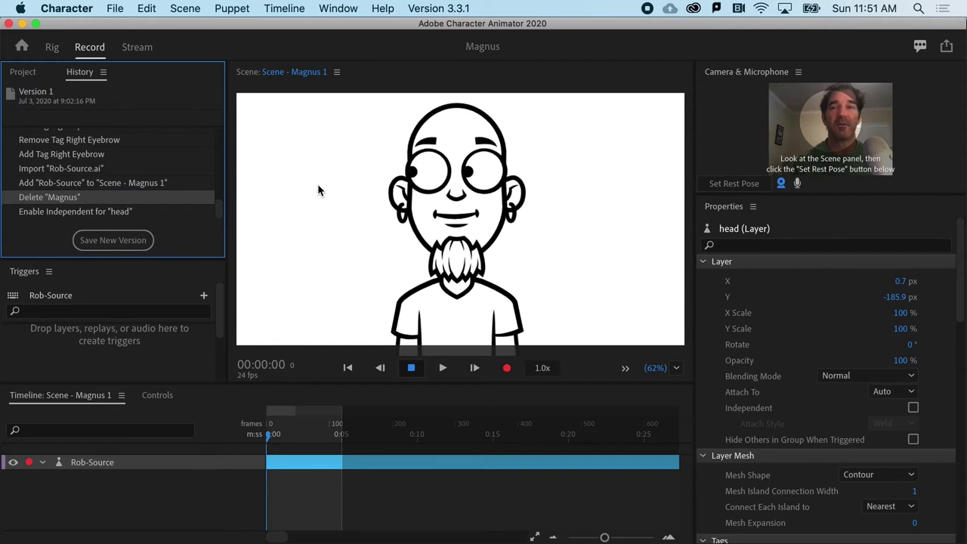
left_click(25, 74)
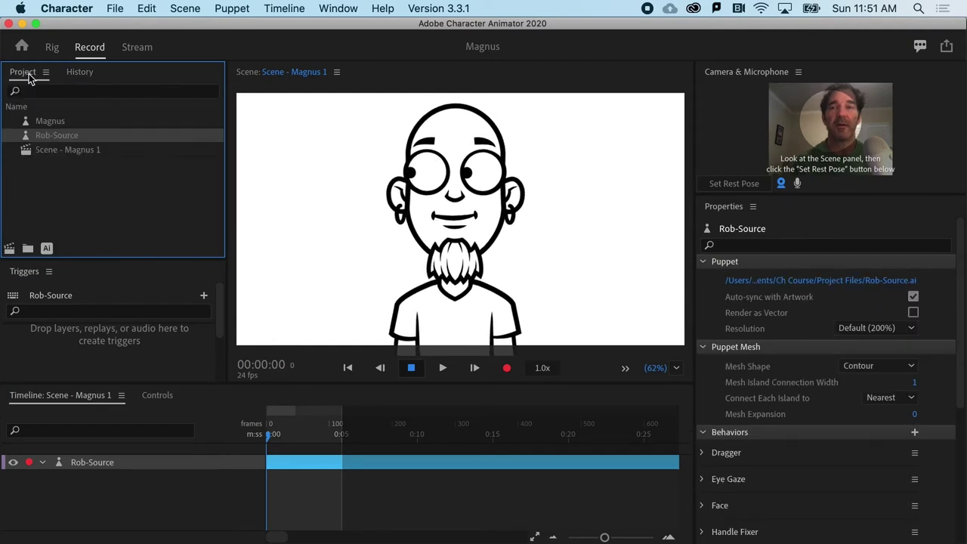
left_click_drag(34, 136, 34, 150)
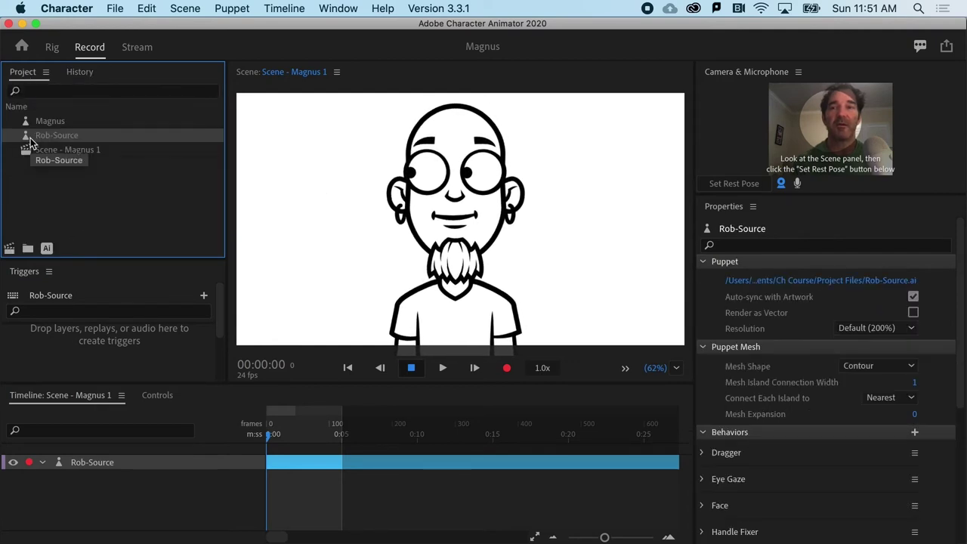
- Open Rob-Source in Rig and select its top-level Rob group
left_click(51, 47)
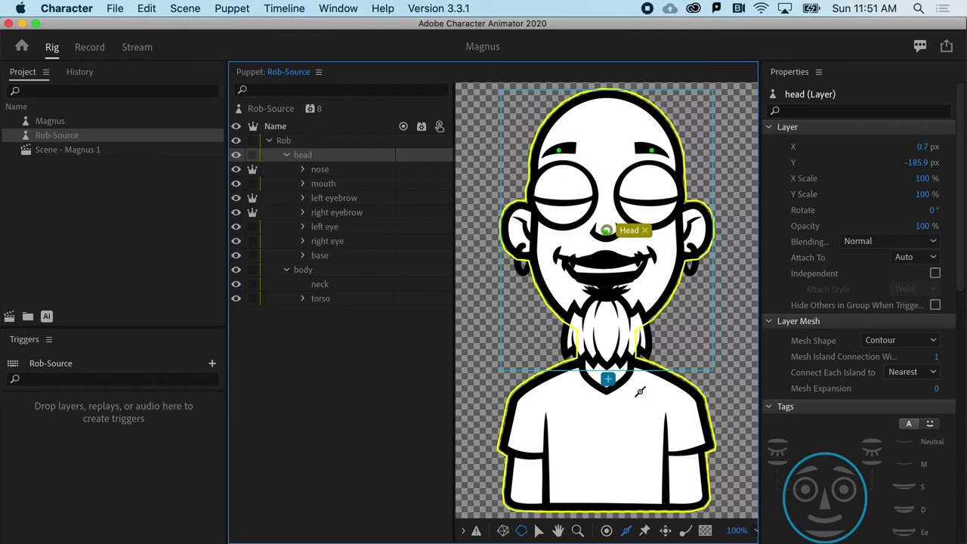
left_click(282, 142)
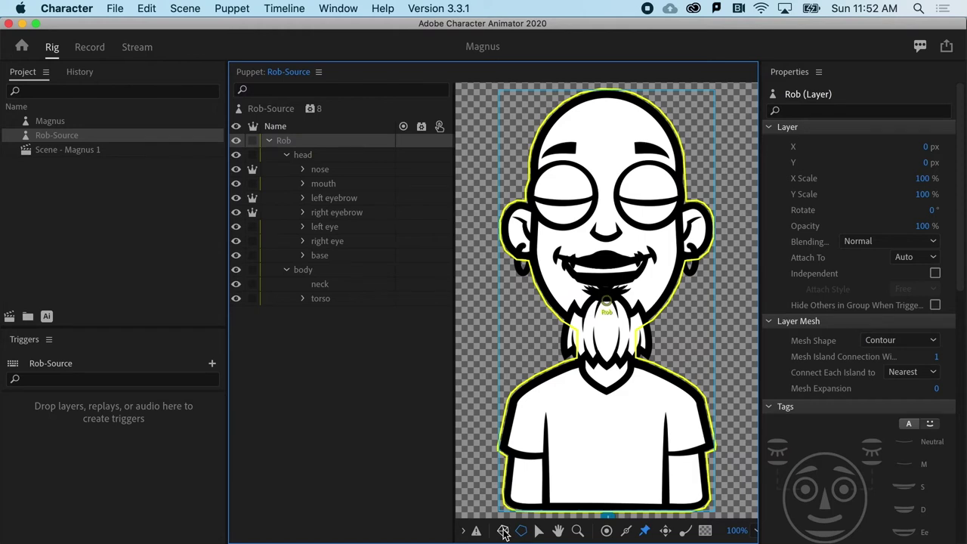
- Show the puppet mesh, try two Fixed handles at the shirt base, then undo them
left_click(503, 532)
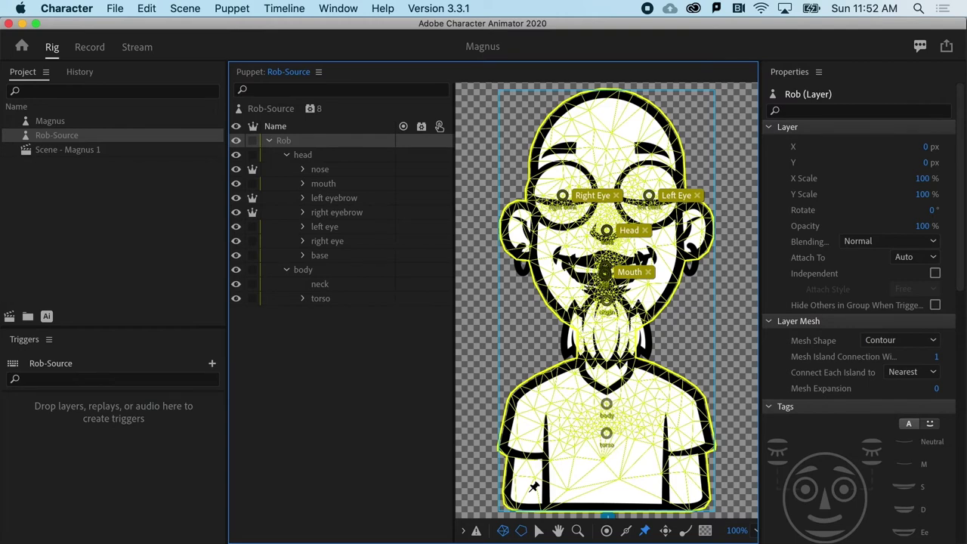
left_click(530, 491)
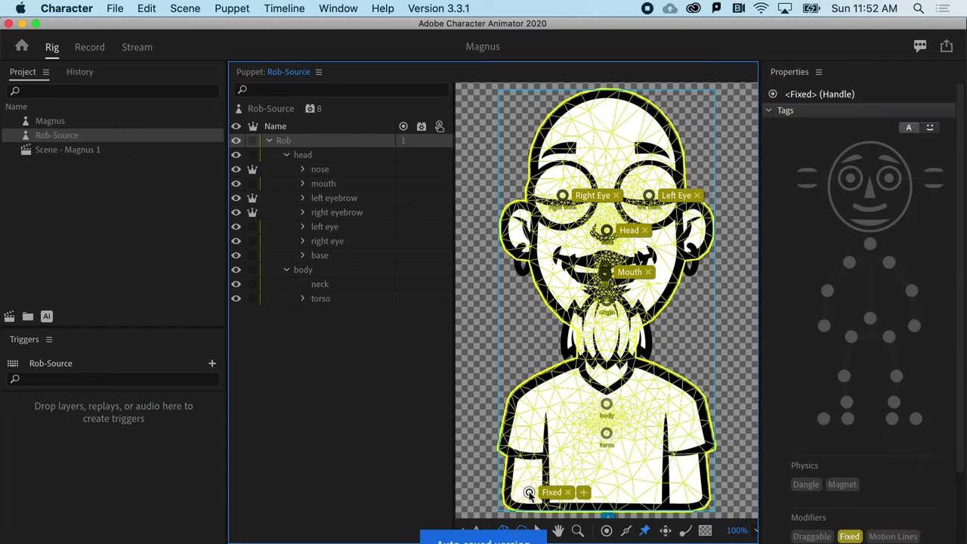
left_click(606, 491)
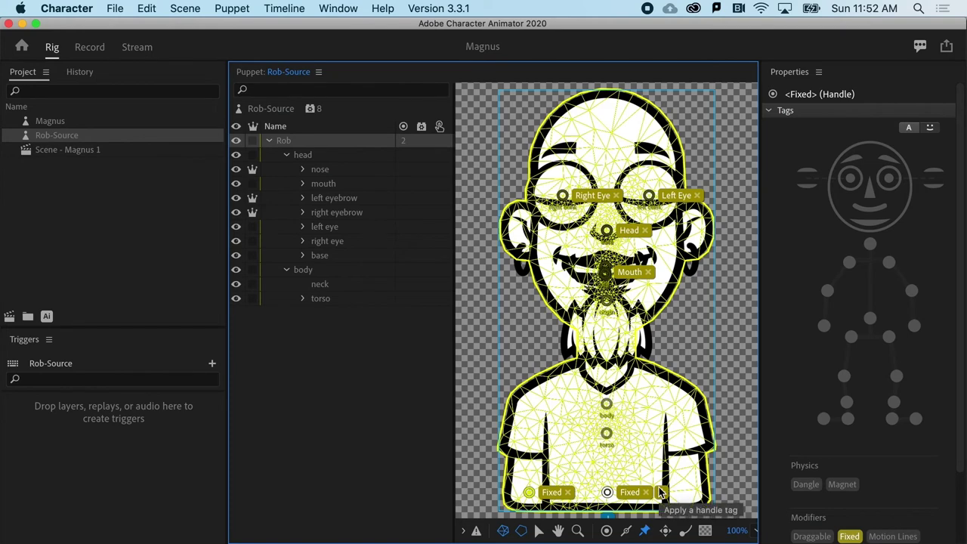
key("ctrl+z")
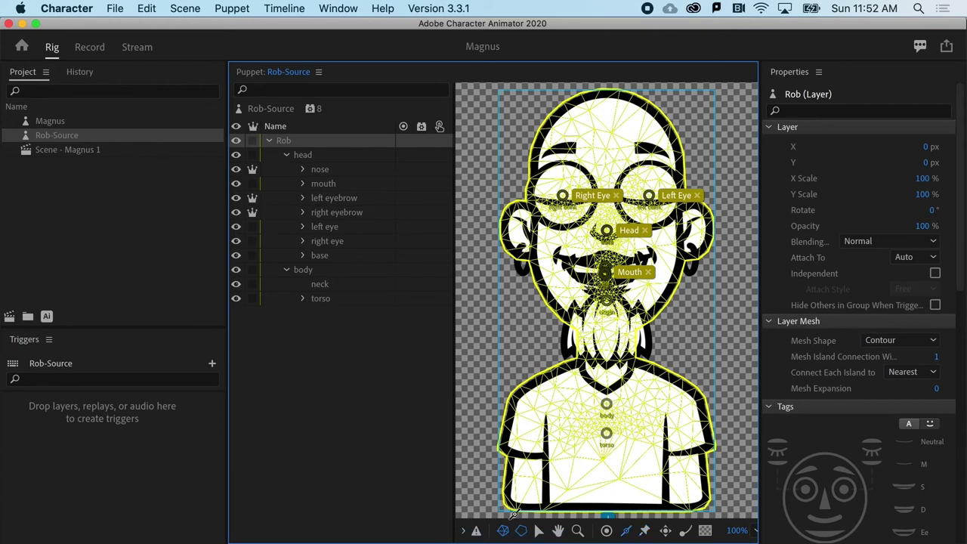
- Draw a stick across the bottom of the shirt and tag it Fixed
left_click_drag(514, 499, 669, 497)
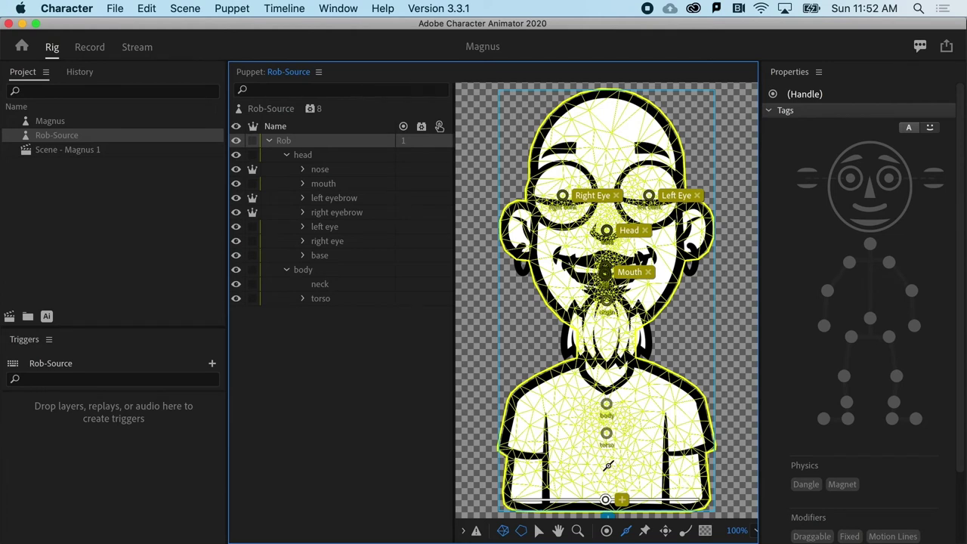
scroll(838, 521, "down", 2)
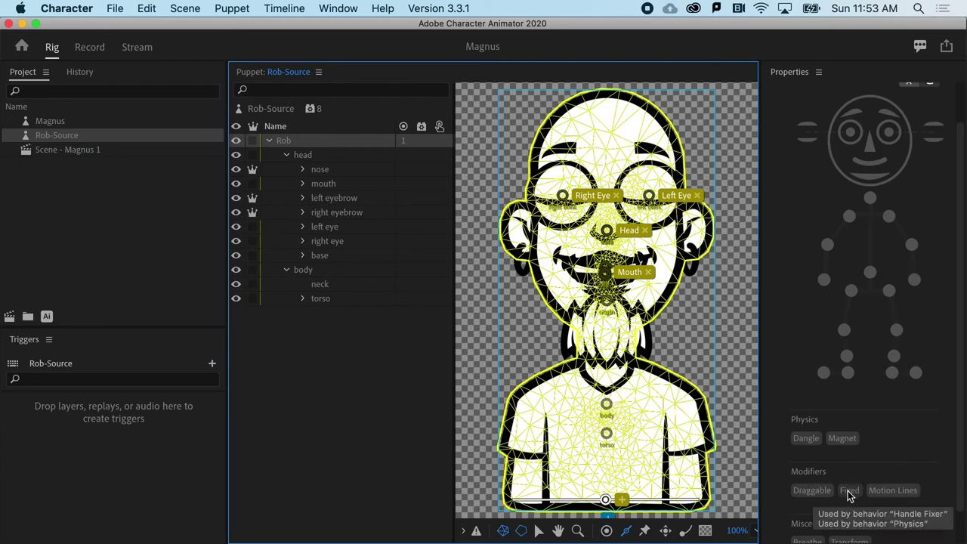
left_click(848, 491)
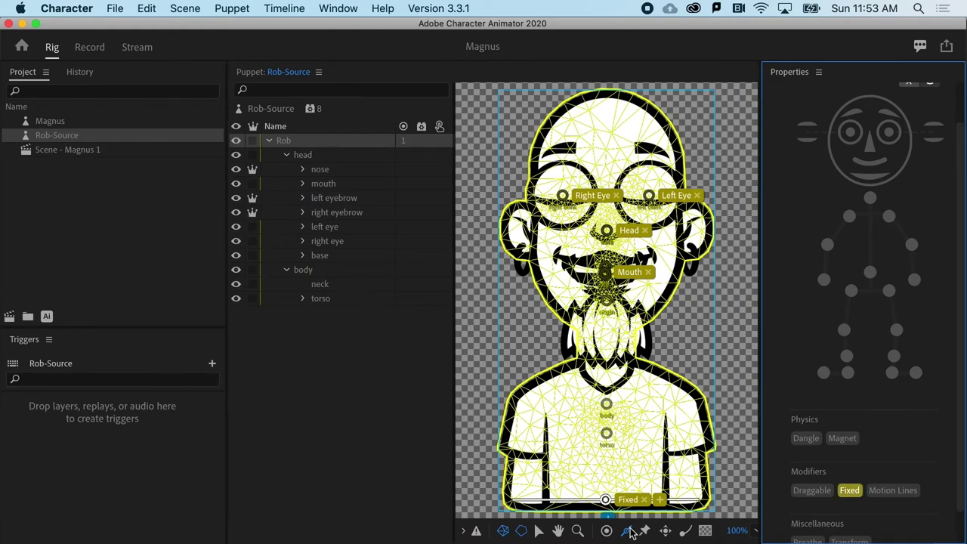
- Return to the Record view showing Rob-Source and its track behaviors
left_click(88, 47)
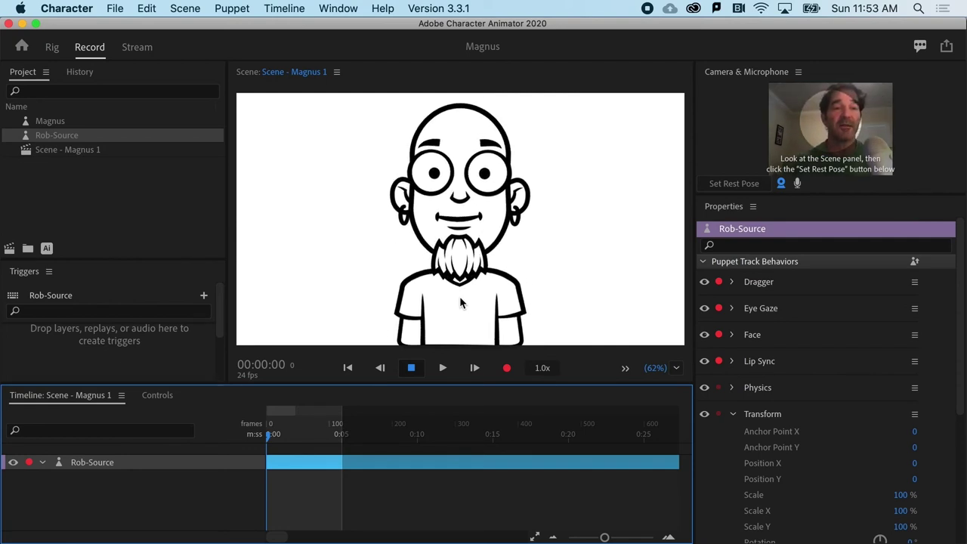
- Expand the Face behavior and capture the current face as the rest pose
left_click(732, 334)
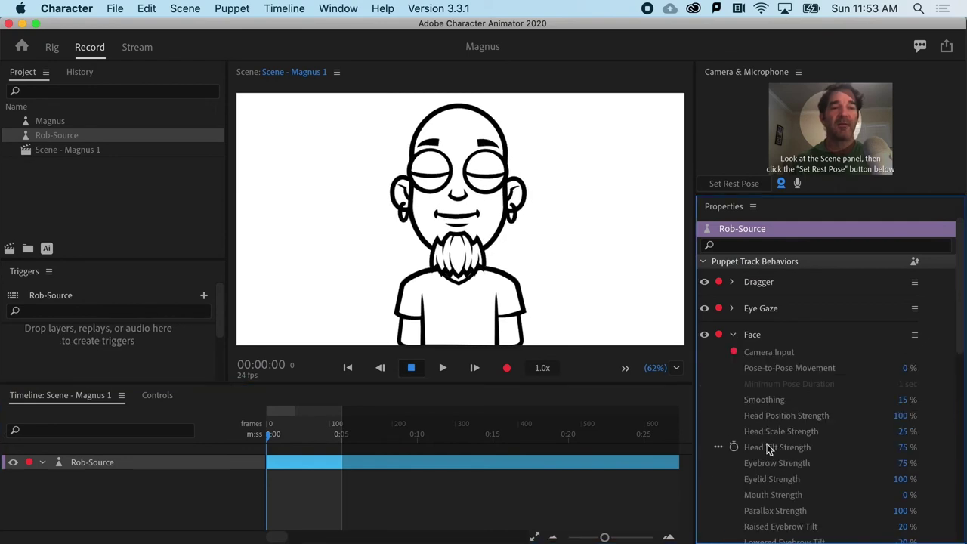
scroll(785, 507, "down", 3)
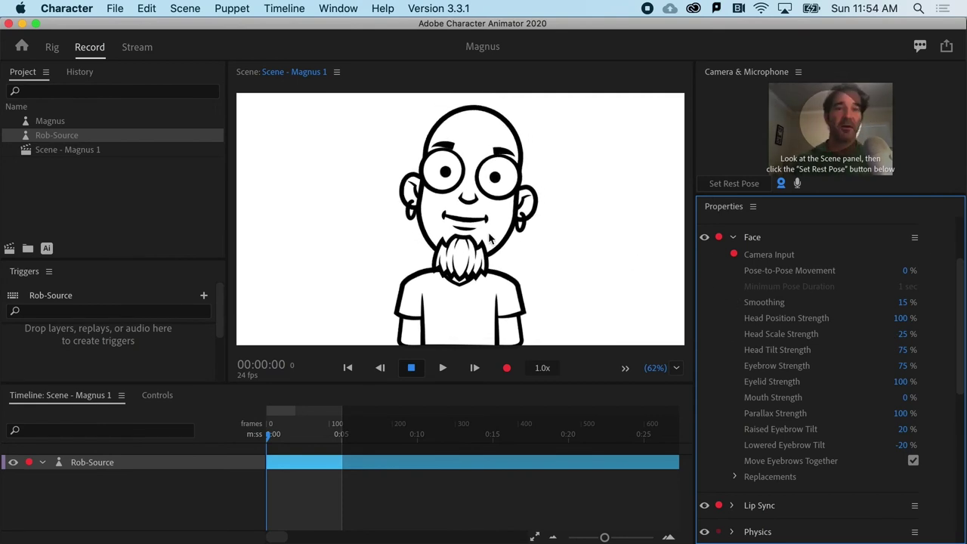
left_click(726, 186)
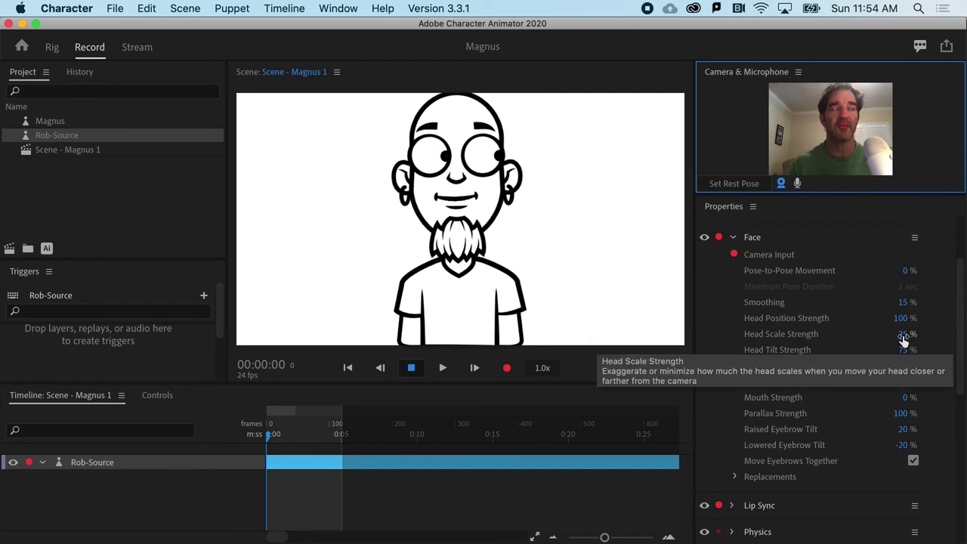
- Reduce the Face behavior's Head Scale Strength to 3%
left_click_drag(901, 337, 791, 342)
left_click_drag(574, 338, 963, 385)
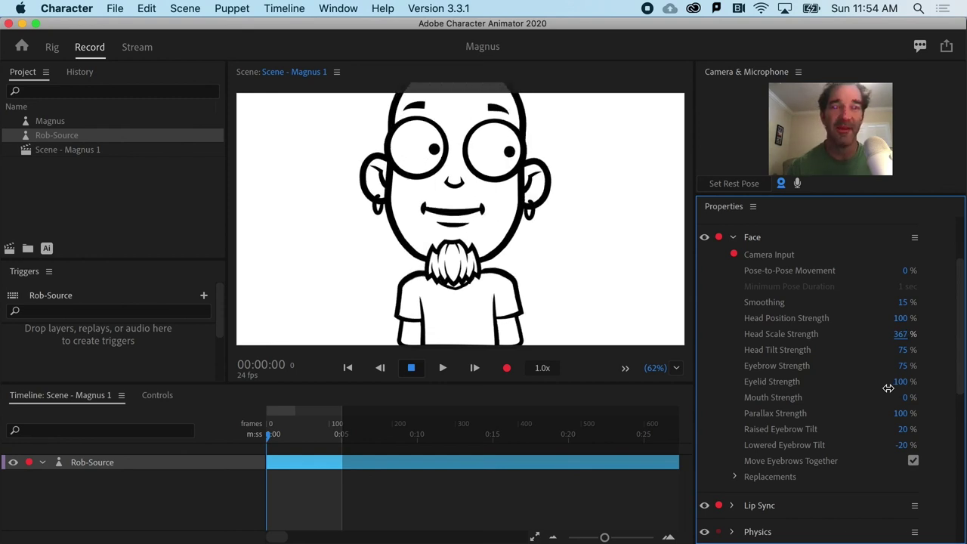
left_click_drag(888, 388, 809, 339)
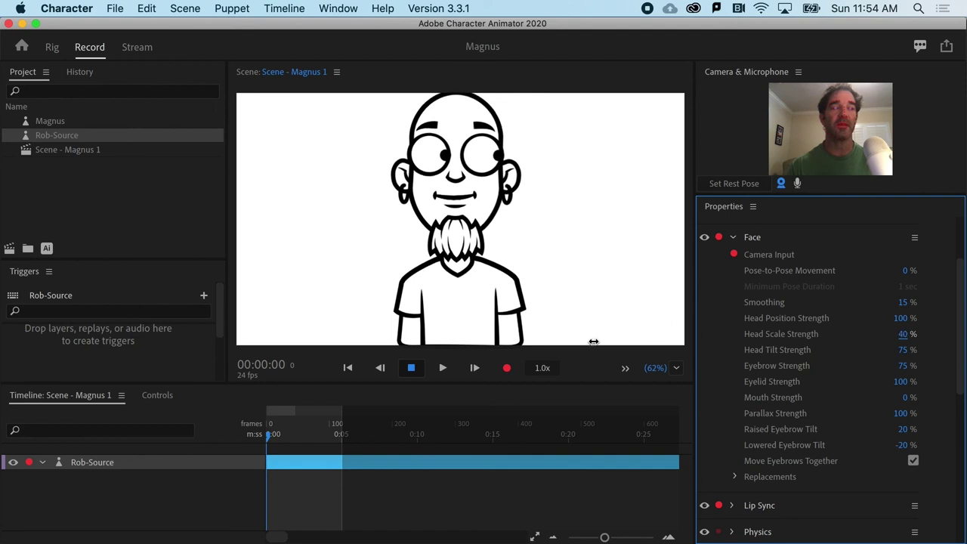
left_click_drag(567, 342, 569, 347)
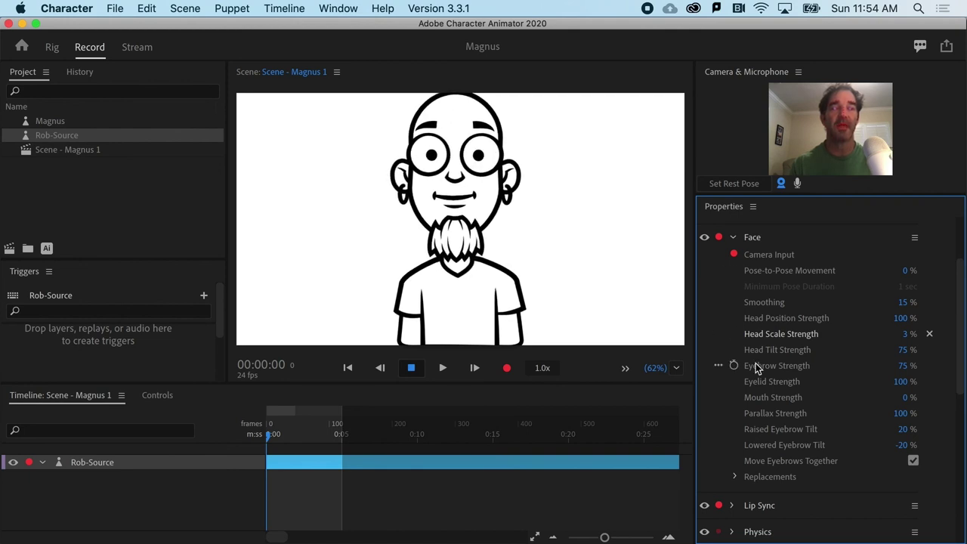
- Move Rob-Source lower in the scene by setting Transform Position Y to 88
scroll(755, 367, "down", 5)
scroll(755, 362, "down", 1)
scroll(756, 359, "down", 1)
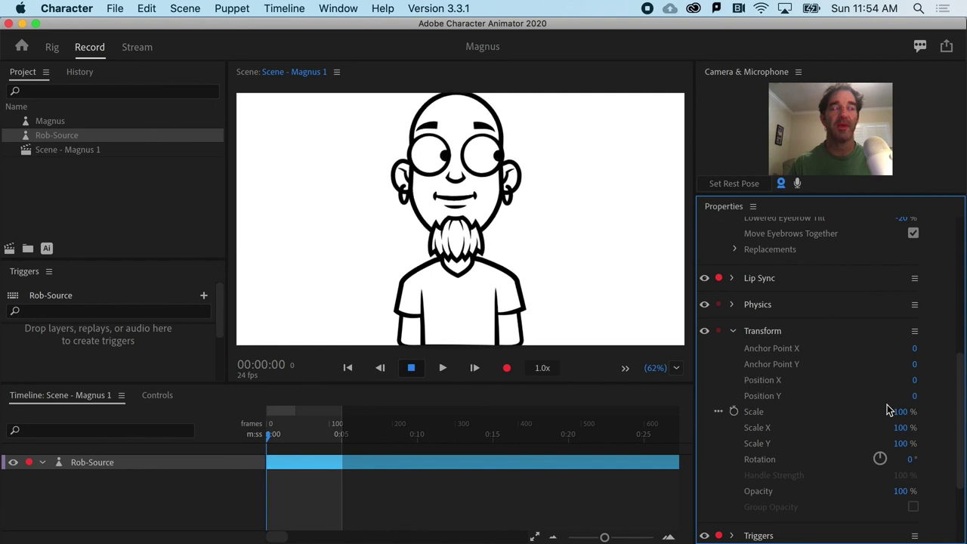
left_click_drag(913, 396, 966, 385)
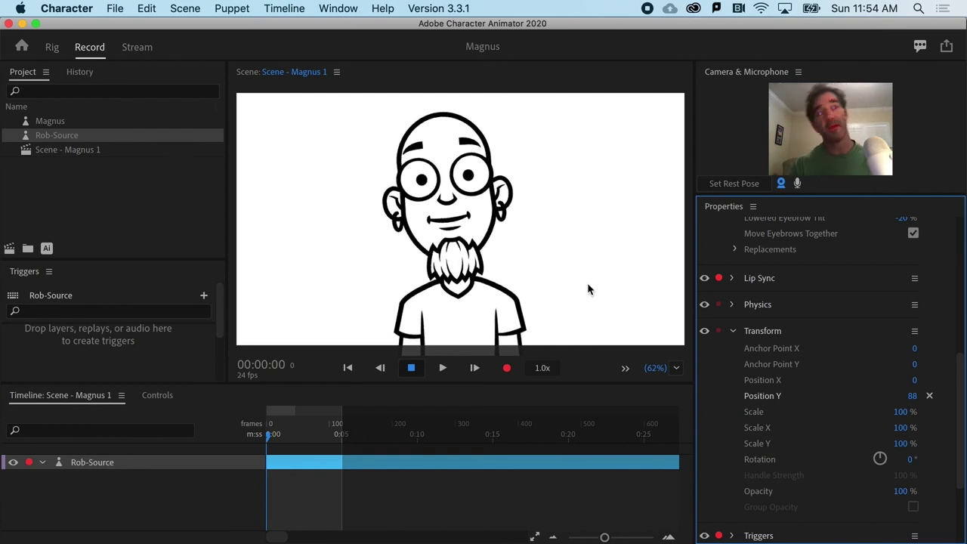